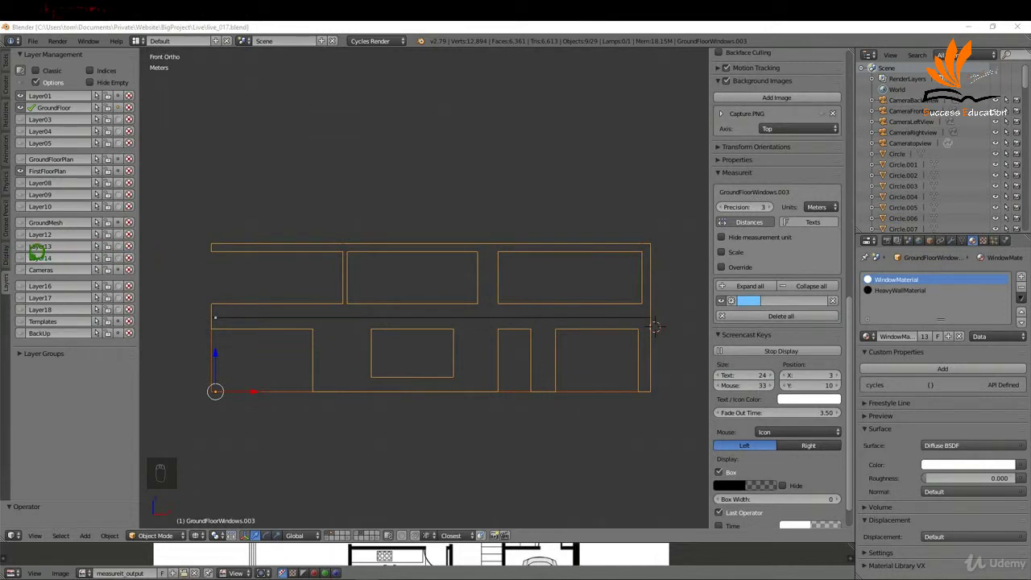
- Show the Cameras layer, select CameraFrontview and look through it as the active camera
{"action": "left_click", "coordinate": [30, 266], "text": "shift"}
{"action": "scroll", "coordinate": [431, 303], "scroll_direction": "down", "scroll_amount": 5}
{"action": "middle_click_drag", "start_coordinate": [451, 287], "coordinate": [430, 122]}
{"action": "right_click", "coordinate": [430, 121]}
{"action": "right_click", "coordinate": [438, 237]}
{"action": "right_click", "coordinate": [437, 139]}
{"action": "key", "text": "ctrl+KP_0"}
- Hide the Cameras layer again and bring up the MeasureIt display tools
{"action": "left_click", "coordinate": [20, 270]}
{"action": "left_click", "coordinate": [16, 245]}
{"action": "scroll", "coordinate": [75, 273], "scroll_direction": "down", "scroll_amount": 2}
- Render the front view with MeasureIt and show measureit_output in a taller image editor
{"action": "left_click", "coordinate": [78, 456]}
{"action": "left_click_drag", "start_coordinate": [540, 544], "coordinate": [546, 379]}
{"action": "left_click", "coordinate": [83, 573]}
{"action": "left_click", "coordinate": [142, 475]}
{"action": "scroll", "coordinate": [397, 394], "scroll_direction": "down", "scroll_amount": 1}
- Delete the 0.500 m MeasureIt measurement and return to the Layers list
{"action": "left_click", "coordinate": [81, 193]}
{"action": "scroll", "coordinate": [805, 169], "scroll_direction": "up", "scroll_amount": 1}
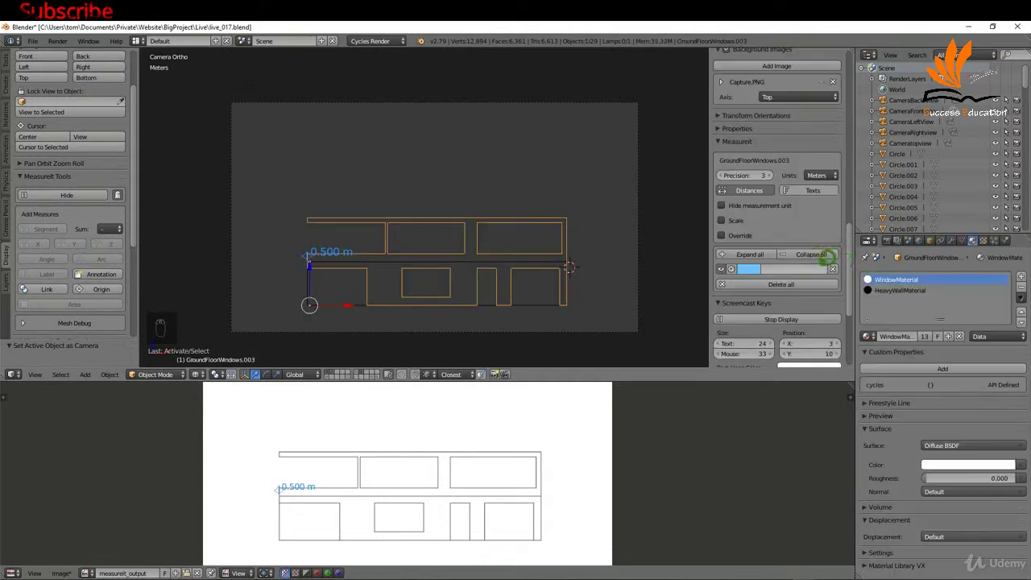
{"action": "left_click", "coordinate": [834, 268]}
{"action": "left_click", "coordinate": [10, 274]}
- Hide the GroundFloorPlan layer and orbit from the front view to find the floor plan
{"action": "left_click", "coordinate": [27, 163]}
{"action": "key", "text": "KP_1"}
{"action": "left_click_drag", "start_coordinate": [650, 380], "coordinate": [644, 501]}
{"action": "middle_click_drag", "start_coordinate": [508, 341], "coordinate": [445, 266]}
- Delete the floor-plan outline GroundFloorWindows.002, then select GroundFloorWindows.004
{"action": "right_click", "coordinate": [553, 342]}
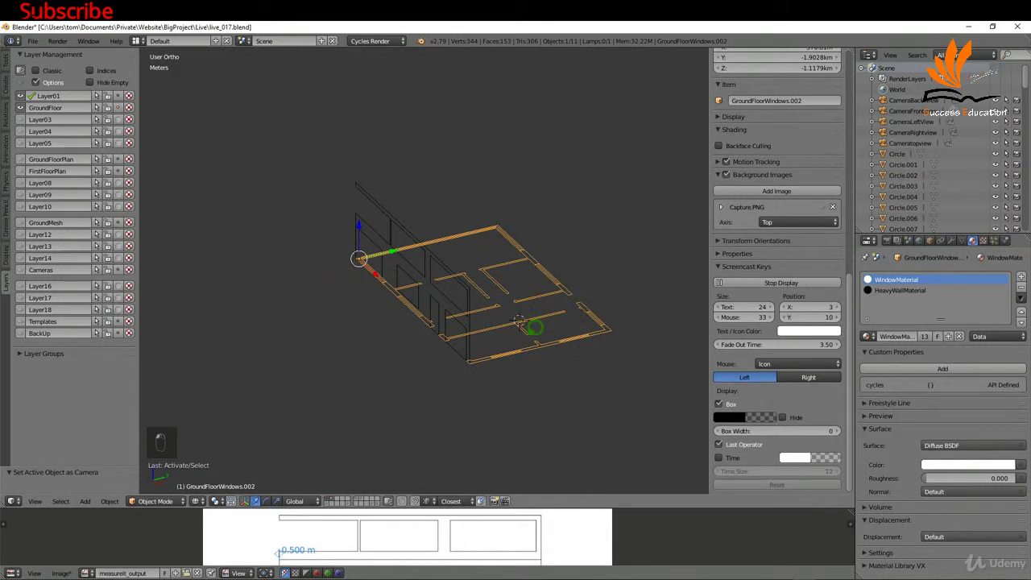
{"action": "scroll", "coordinate": [519, 320], "scroll_direction": "up", "scroll_amount": 4}
{"action": "middle_click_drag", "start_coordinate": [519, 321], "coordinate": [458, 339], "text": "shift"}
{"action": "key", "text": "Delete"}
{"action": "left_click", "coordinate": [516, 347]}
{"action": "right_click", "coordinate": [421, 287]}
- In Edit Mode, delete the window's lower and upper faces only
{"action": "key", "text": "KP_1"}
{"action": "middle_click_drag", "start_coordinate": [497, 312], "coordinate": [584, 295], "text": "shift"}
{"action": "key", "text": "Tab"}
{"action": "right_click", "coordinate": [478, 330]}
{"action": "right_click", "coordinate": [488, 305], "text": "shift"}
{"action": "key", "text": "Delete"}
{"action": "left_click", "coordinate": [466, 328]}
- Delete the window's bottom edge and fill the right edge loop with a new face
{"action": "key", "text": "ctrl+Tab"}
{"action": "left_click", "coordinate": [460, 337]}
{"action": "right_click", "coordinate": [463, 338]}
{"action": "key", "text": "x"}
{"action": "left_click", "coordinate": [460, 292]}
{"action": "right_click", "coordinate": [506, 355], "text": "alt"}
{"action": "key", "text": "f"}
- Dissolve the selected vertices along the face's left and right edges
{"action": "right_click", "coordinate": [518, 306]}
{"action": "scroll", "coordinate": [519, 323], "scroll_direction": "up", "scroll_amount": 3}
{"action": "middle_click_drag", "start_coordinate": [528, 343], "coordinate": [577, 382], "text": "shift"}
{"action": "key", "text": "ctrl+Tab"}
{"action": "left_click", "coordinate": [537, 377]}
{"action": "right_click", "coordinate": [323, 374], "text": "shift"}
{"action": "key", "text": "x"}
{"action": "left_click", "coordinate": [454, 383]}
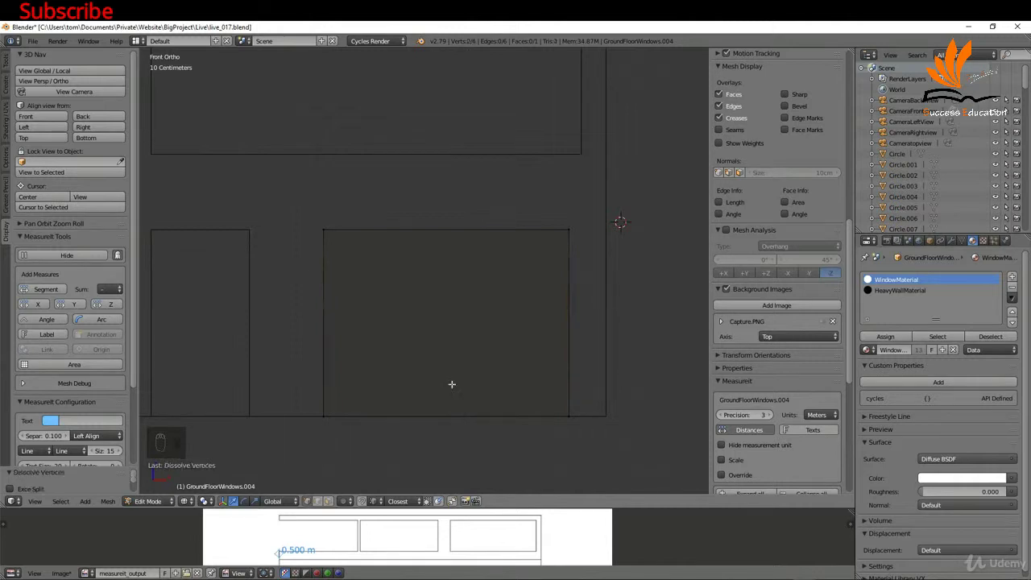
- Slide the right edge left along X to make a narrow vertical strip
{"action": "right_click", "coordinate": [589, 225]}
{"action": "right_click", "coordinate": [604, 398], "text": "shift"}
{"action": "key", "text": "g"}
{"action": "key", "text": "x"}
{"action": "left_click", "coordinate": [374, 316]}
{"action": "left_click_drag", "start_coordinate": [373, 325], "coordinate": [384, 320]}
- Add an Array modifier to the slat with a count of 10
{"action": "key", "text": "Tab"}
{"action": "left_click", "coordinate": [952, 240]}
{"action": "left_click", "coordinate": [934, 271]}
{"action": "left_click", "coordinate": [816, 295]}
{"action": "left_click_drag", "start_coordinate": [959, 335], "coordinate": [984, 330]}
- Adjust the slat width by moving its edge along X in Edit Mode
{"action": "key", "text": "Tab"}
{"action": "key", "text": "g"}
{"action": "key", "text": "x"}
{"action": "left_click", "coordinate": [381, 324]}
- Raise the array count to 11 and shift the vertical edges 1.526 cm along X
{"action": "left_click", "coordinate": [1020, 335]}
{"action": "scroll", "coordinate": [564, 223], "scroll_direction": "up", "scroll_amount": 4}
{"action": "key", "text": "g"}
{"action": "key", "text": "x"}
{"action": "left_click", "coordinate": [596, 216]}
{"action": "scroll", "coordinate": [598, 205], "scroll_direction": "down", "scroll_amount": 3}
{"action": "scroll", "coordinate": [593, 204], "scroll_direction": "down", "scroll_amount": 2}
{"action": "key", "text": "Tab"}
{"action": "left_click", "coordinate": [492, 247]}
{"action": "scroll", "coordinate": [635, 203], "scroll_direction": "down", "scroll_amount": 4}
{"action": "scroll", "coordinate": [627, 269], "scroll_direction": "down", "scroll_amount": 4}
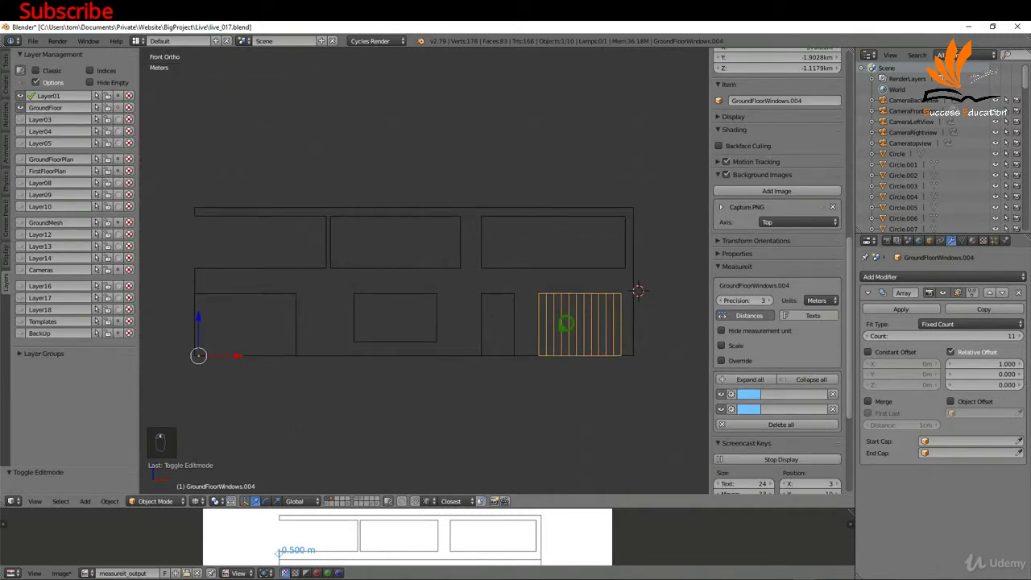